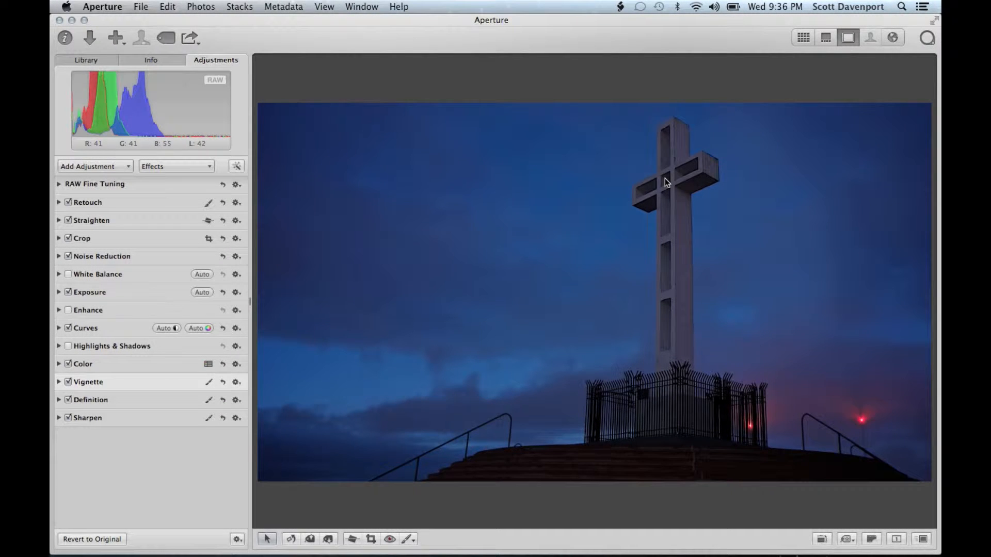
# Step: Add a Dodge brush adjustment to the photo while viewing the top of the cross at 100%
pyautogui.press('z')
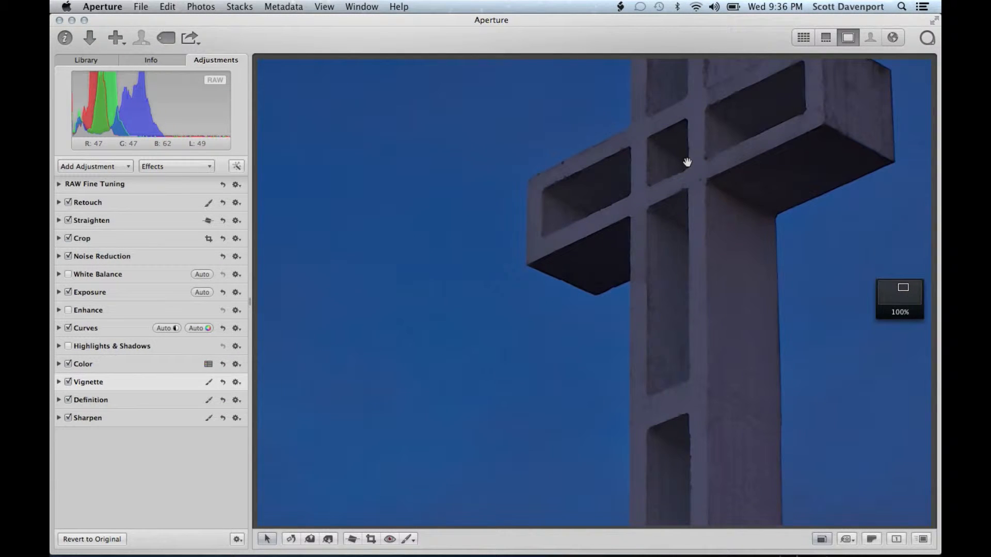
pyautogui.moveTo(645, 200); pyautogui.dragTo(554, 313)
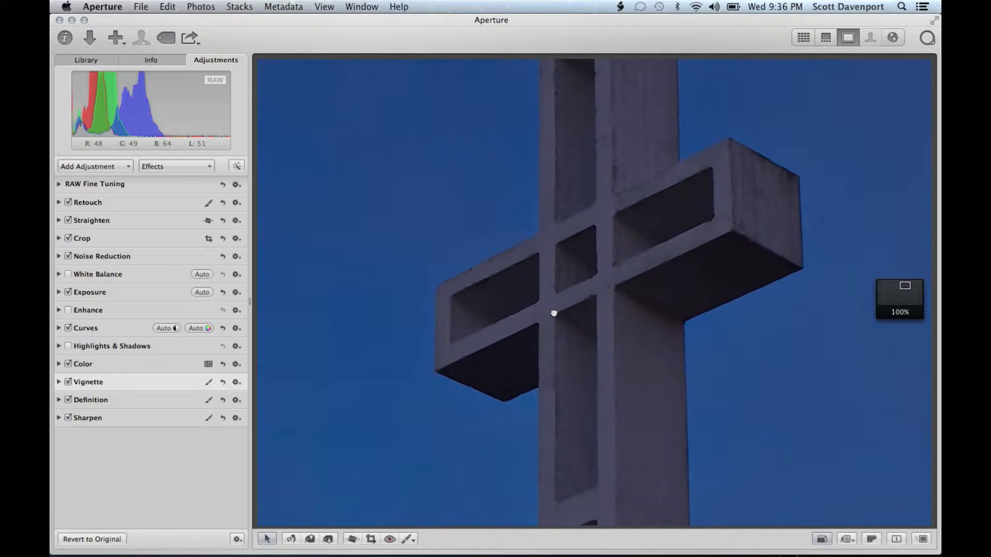
pyautogui.scroll(5, 554, 313)
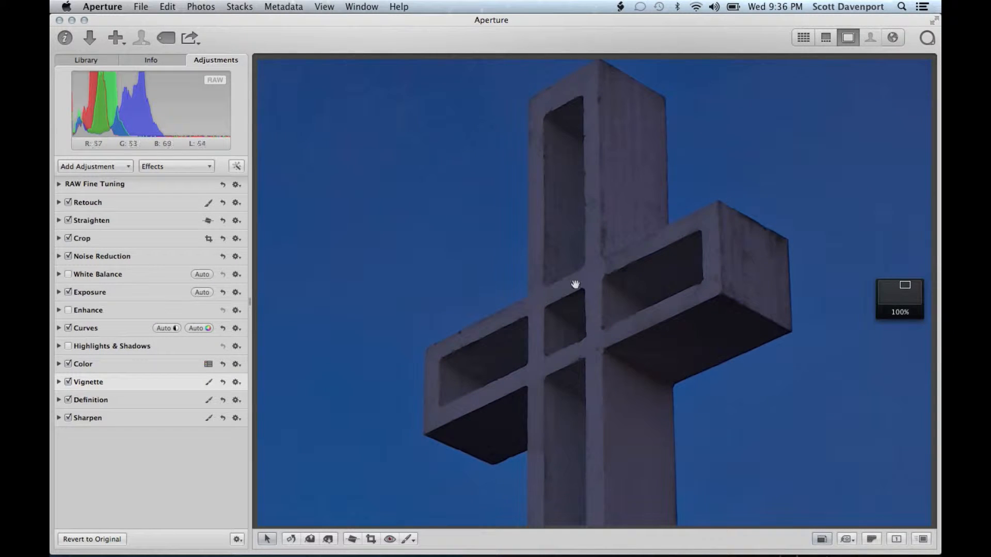
pyautogui.moveTo(575, 284); pyautogui.dragTo(573, 302)
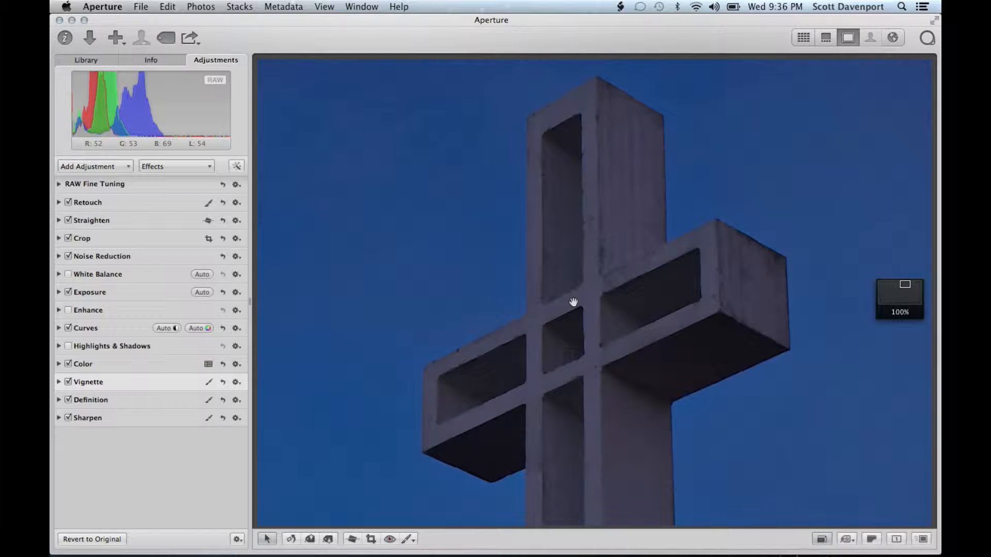
pyautogui.hotkey('shift', 'd')
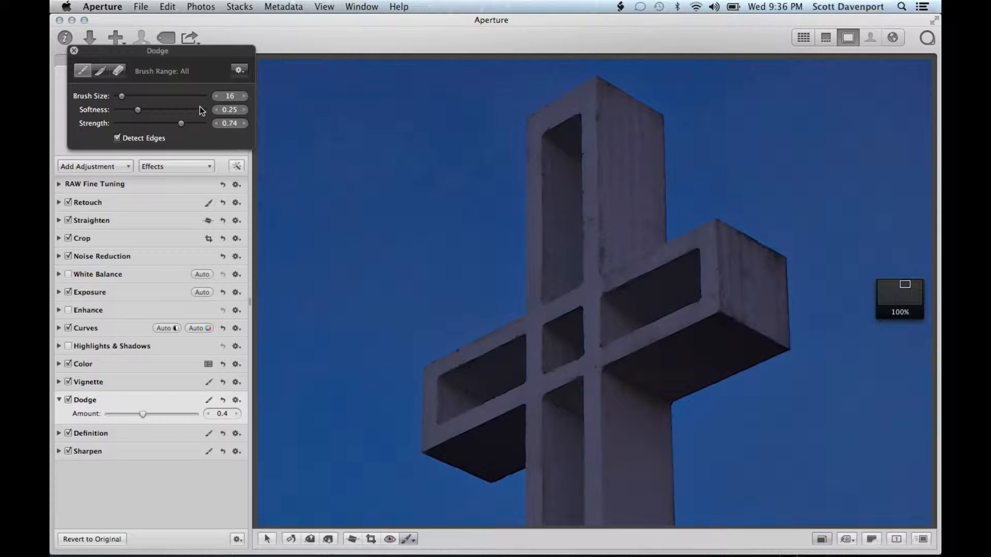
# Step: Brush dodge over the cross's upper post with strength 0.72 and brush size 119
pyautogui.click(181, 123)
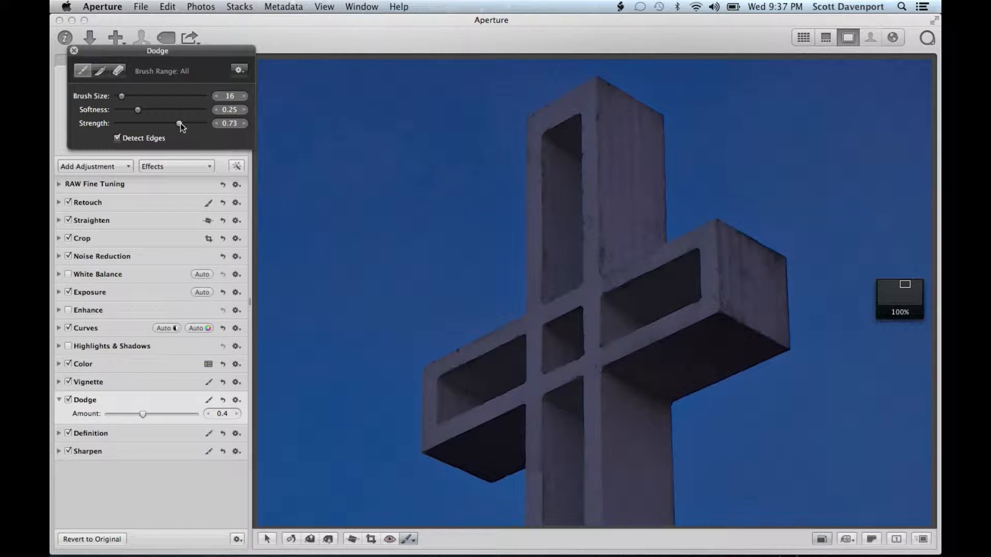
pyautogui.click(180, 123)
pyautogui.scroll(10, 551, 199)
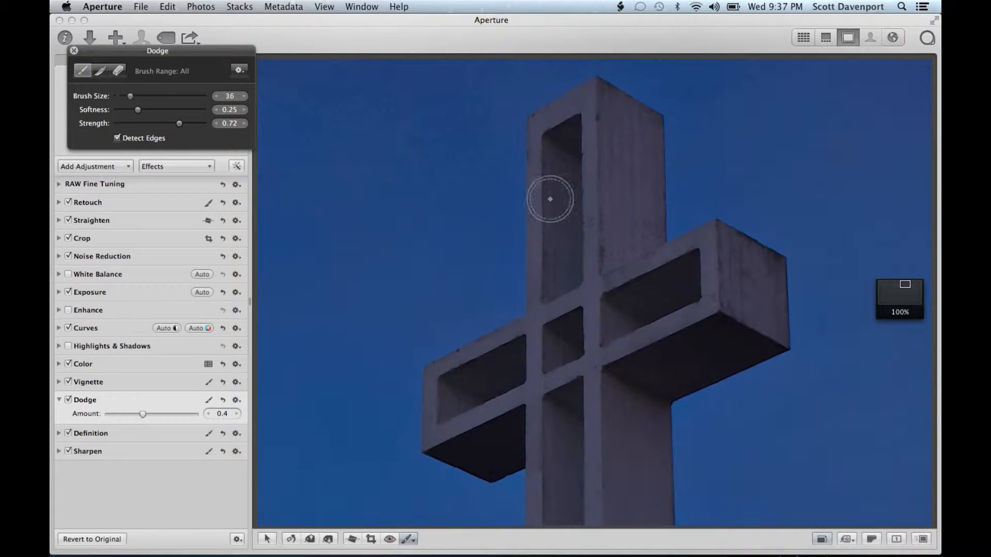
pyautogui.moveTo(607, 186)
pyautogui.mouseDown()
pyautogui.moveTo(589, 151)
pyautogui.moveTo(575, 193)
pyautogui.moveTo(575, 176)
pyautogui.moveTo(601, 146)
pyautogui.moveTo(609, 150)
pyautogui.moveTo(573, 263)
pyautogui.moveTo(609, 211)
pyautogui.moveTo(615, 174)
pyautogui.moveTo(634, 183)
pyautogui.moveTo(667, 129)
pyautogui.moveTo(660, 217)
pyautogui.moveTo(663, 93)
pyautogui.moveTo(595, 77)
pyautogui.moveTo(528, 114)
pyautogui.moveTo(526, 267)
pyautogui.moveTo(538, 141)
pyautogui.moveTo(607, 123)
pyautogui.moveTo(639, 132)
pyautogui.moveTo(642, 216)
pyautogui.moveTo(642, 117)
pyautogui.moveTo(641, 181)
pyautogui.moveTo(645, 142)
pyautogui.moveTo(597, 141)
pyautogui.moveTo(628, 188)
pyautogui.moveTo(649, 162)
pyautogui.moveTo(658, 193)
pyautogui.moveTo(600, 112)
pyautogui.moveTo(540, 201)
pyautogui.moveTo(576, 132)
pyautogui.moveTo(610, 201)
pyautogui.moveTo(433, 161)
pyautogui.mouseUp()
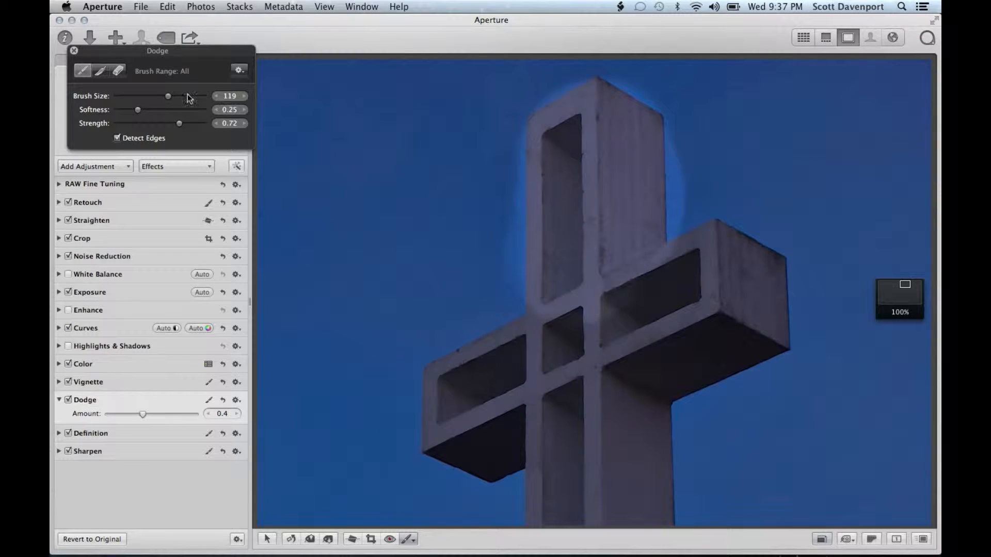
# Step: Erase dodge spill from the sky around the cross's top at size 48 and strength 1, undoing the last stroke
pyautogui.click(122, 77)
pyautogui.scroll(-5, 783, 155)
pyautogui.scroll(-2, 784, 155)
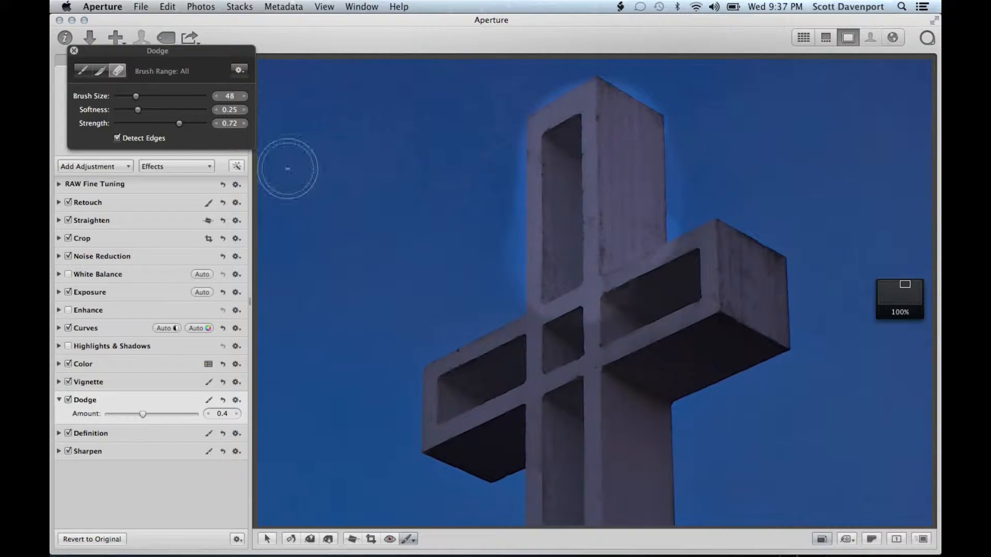
pyautogui.moveTo(181, 122); pyautogui.dragTo(213, 124)
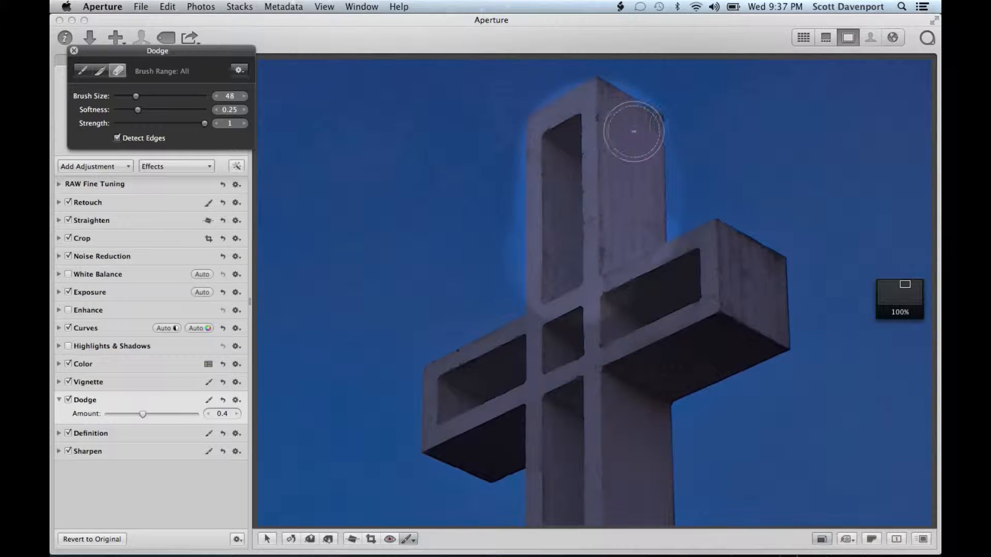
pyautogui.moveTo(693, 124)
pyautogui.mouseDown()
pyautogui.moveTo(686, 210)
pyautogui.moveTo(688, 138)
pyautogui.moveTo(675, 95)
pyautogui.moveTo(620, 66)
pyautogui.moveTo(667, 113)
pyautogui.moveTo(657, 99)
pyautogui.moveTo(615, 93)
pyautogui.moveTo(628, 93)
pyautogui.moveTo(586, 65)
pyautogui.moveTo(528, 92)
pyautogui.moveTo(493, 97)
pyautogui.moveTo(553, 77)
pyautogui.moveTo(491, 88)
pyautogui.moveTo(516, 93)
pyautogui.moveTo(491, 104)
pyautogui.mouseUp()
pyautogui.press('super+z')
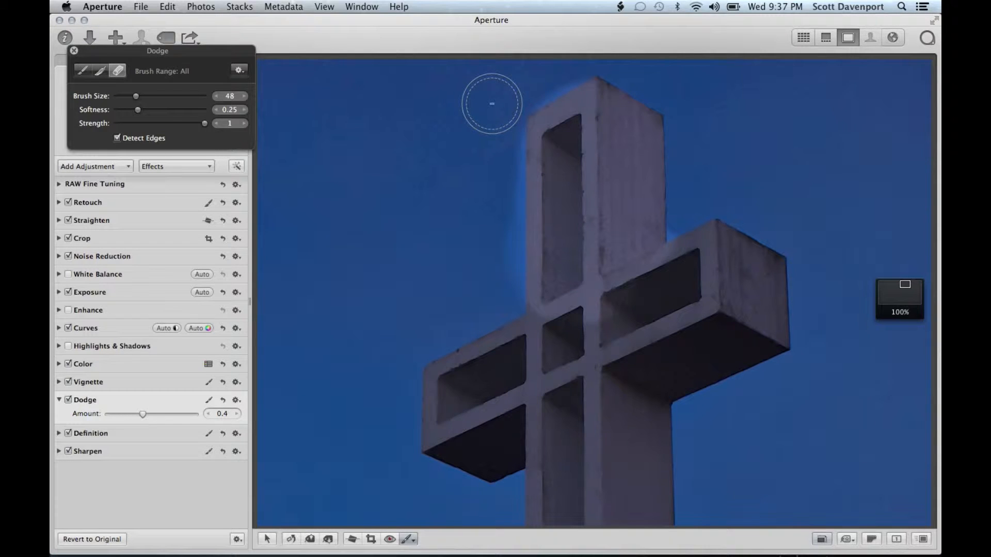
# Step: Erase the remaining halo along the left side of the cross's upper post with softness 0, and close the brush controls
pyautogui.moveTo(139, 110); pyautogui.dragTo(115, 110)
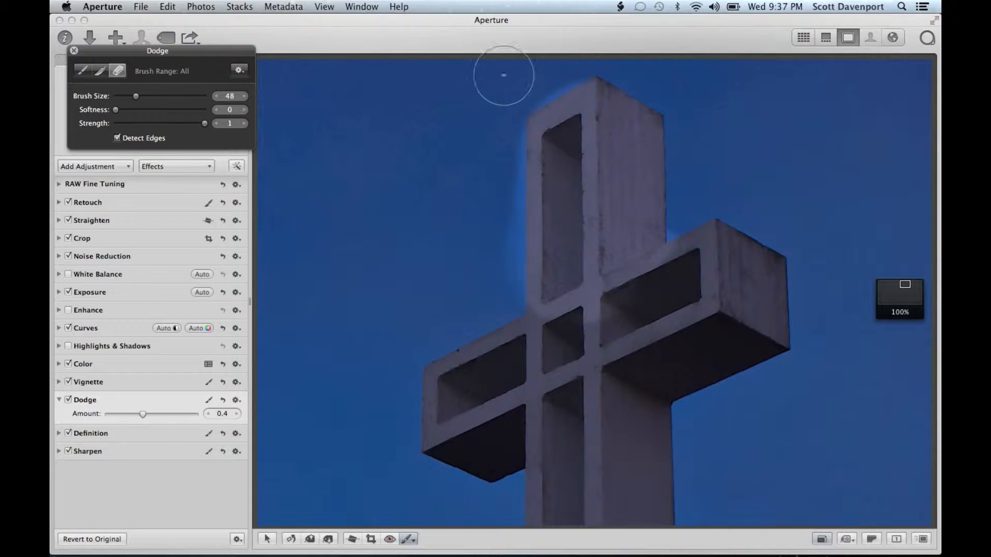
pyautogui.moveTo(514, 79)
pyautogui.mouseDown()
pyautogui.moveTo(573, 59)
pyautogui.moveTo(531, 73)
pyautogui.moveTo(513, 87)
pyautogui.moveTo(570, 66)
pyautogui.moveTo(514, 95)
pyautogui.moveTo(564, 65)
pyautogui.moveTo(511, 85)
pyautogui.moveTo(558, 79)
pyautogui.moveTo(543, 88)
pyautogui.moveTo(504, 99)
pyautogui.moveTo(556, 80)
pyautogui.moveTo(515, 80)
pyautogui.moveTo(505, 93)
pyautogui.moveTo(494, 181)
pyautogui.moveTo(495, 240)
pyautogui.moveTo(504, 149)
pyautogui.moveTo(500, 284)
pyautogui.moveTo(498, 122)
pyautogui.mouseUp()
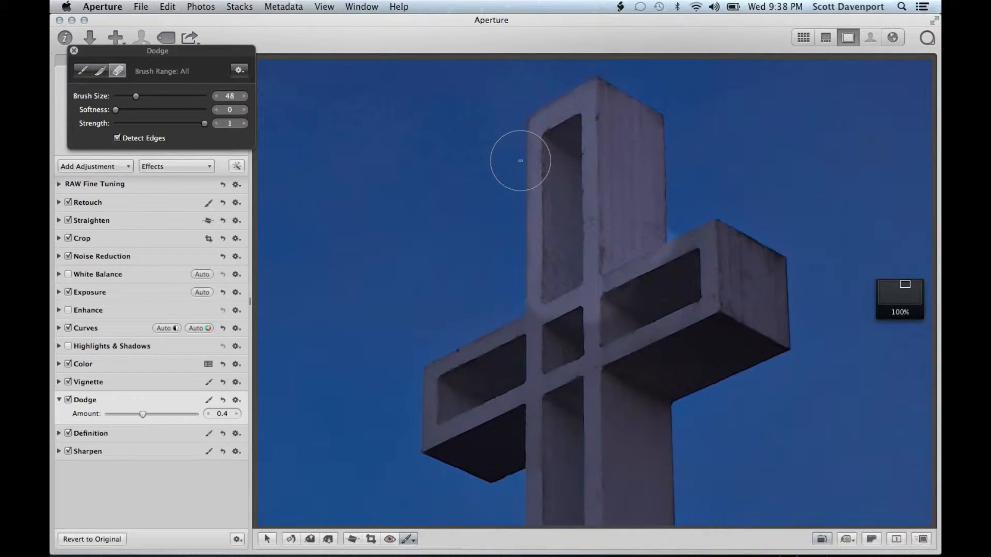
pyautogui.click(74, 50)
# Step: Inspect the blue sky beside the cross with the Color adjustment's hue-sampling loupe
pyautogui.click(59, 365)
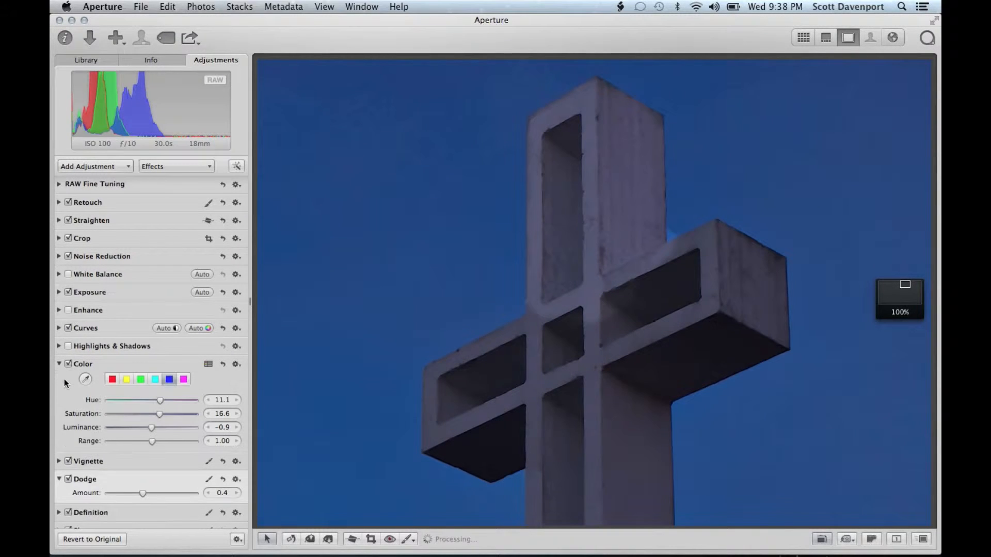
pyautogui.click(85, 379)
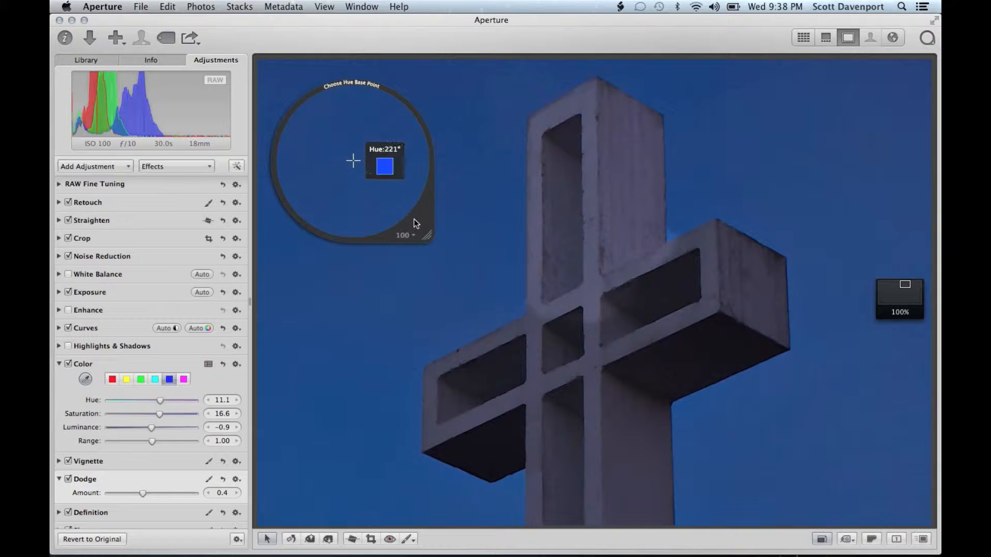
pyautogui.moveTo(414, 223); pyautogui.dragTo(460, 195)
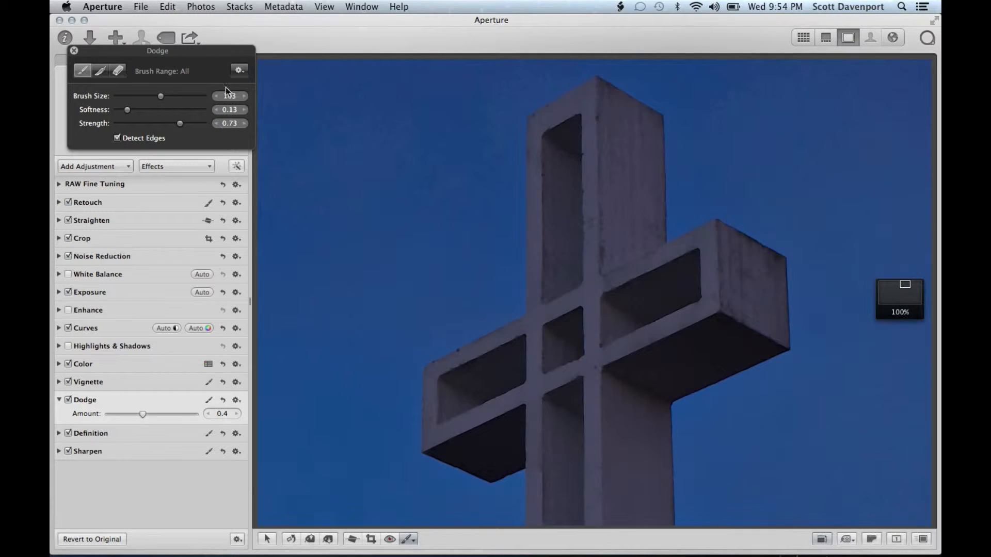
# Step: Brush dodge over the cross's upper post down to the crossing with brush size 51
pyautogui.scroll(-5, 489, 173)
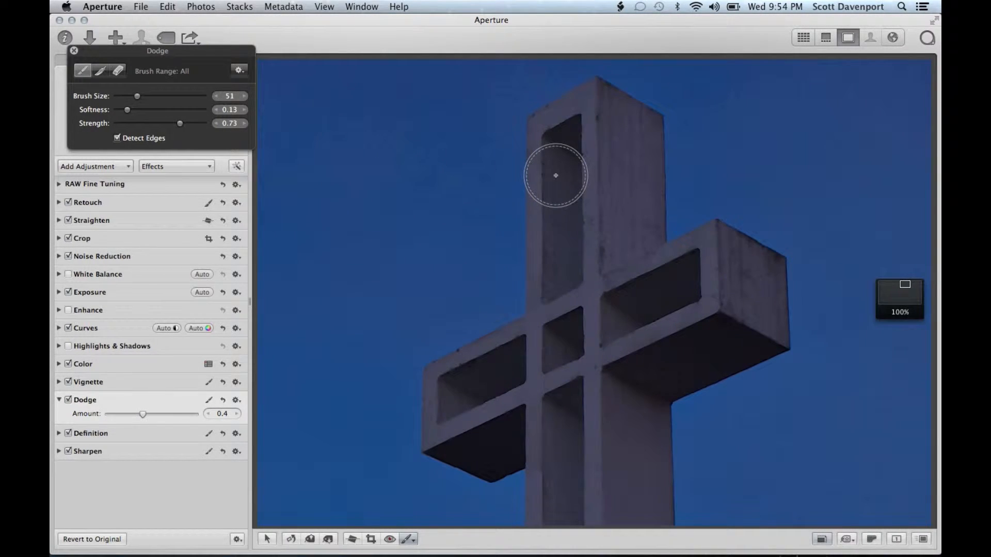
pyautogui.moveTo(556, 175)
pyautogui.mouseDown()
pyautogui.moveTo(562, 111)
pyautogui.moveTo(619, 115)
pyautogui.moveTo(642, 133)
pyautogui.moveTo(636, 237)
pyautogui.moveTo(589, 144)
pyautogui.moveTo(546, 126)
pyautogui.moveTo(544, 307)
pyautogui.moveTo(561, 301)
pyautogui.mouseUp()
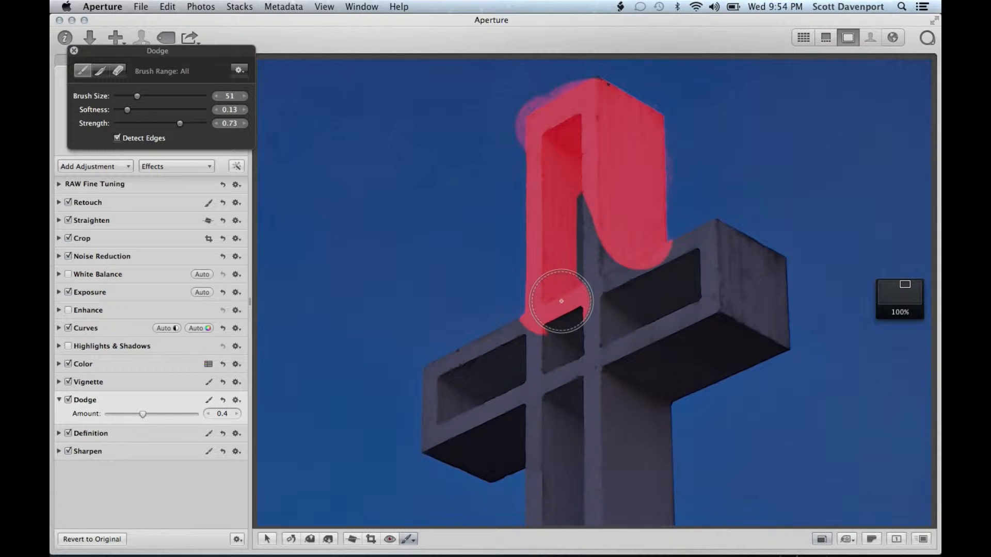
pyautogui.moveTo(561, 301)
pyautogui.mouseDown()
pyautogui.moveTo(571, 293)
pyautogui.moveTo(550, 315)
pyautogui.moveTo(565, 307)
pyautogui.moveTo(564, 317)
pyautogui.mouseUp()
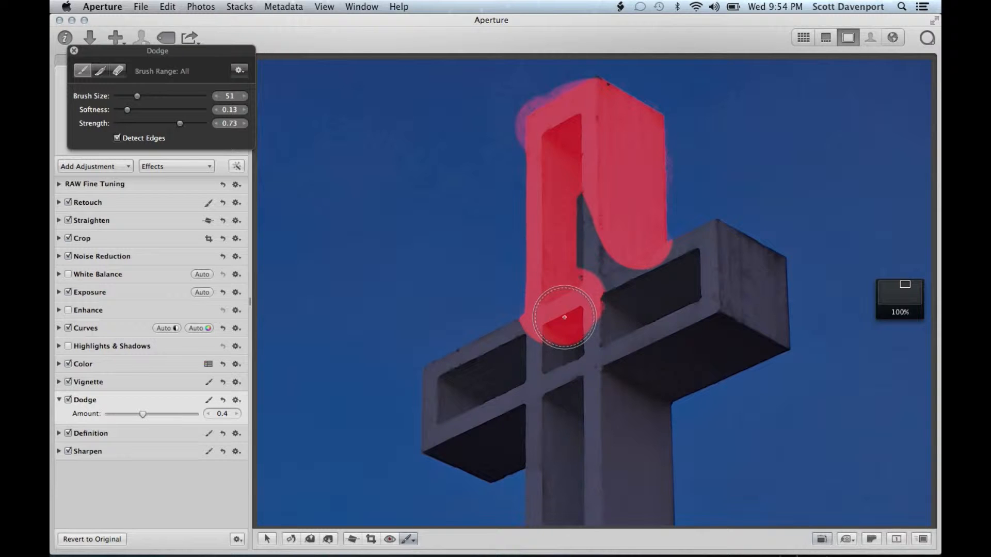
pyautogui.moveTo(564, 318); pyautogui.dragTo(589, 321)
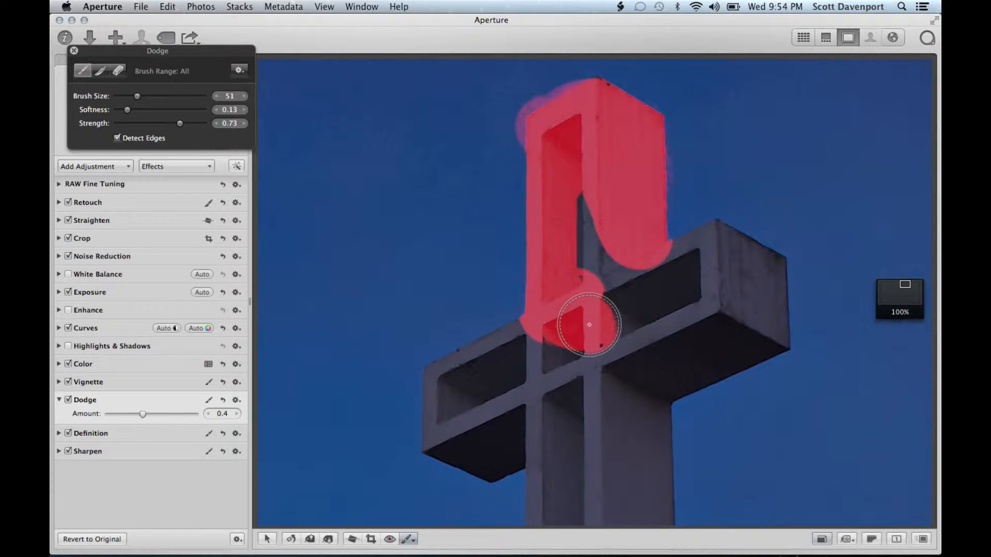
pyautogui.moveTo(588, 325); pyautogui.dragTo(591, 237)
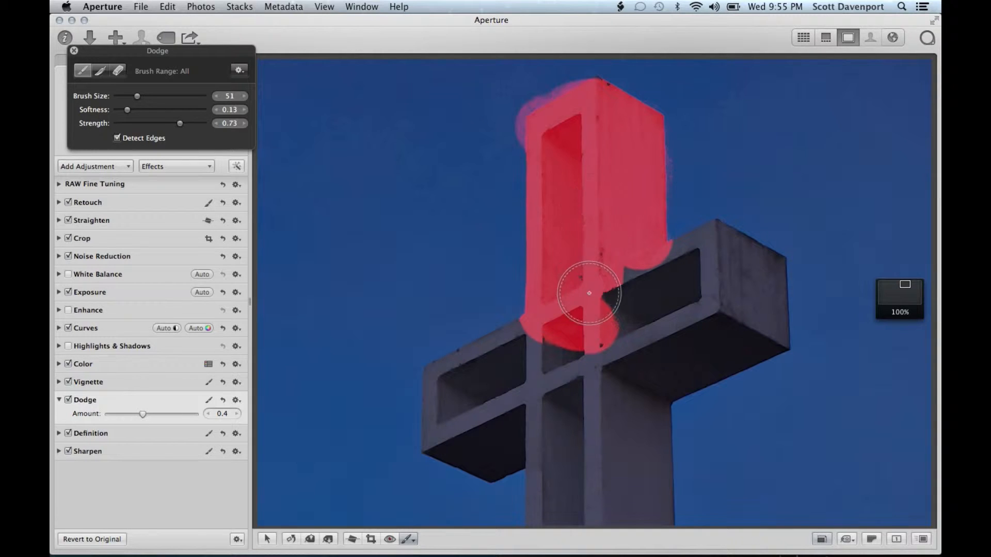
# Step: Brush dodge down the post below the crossing and past its right edge onto the sky
pyautogui.moveTo(583, 307)
pyautogui.mouseDown()
pyautogui.moveTo(591, 460)
pyautogui.moveTo(594, 407)
pyautogui.moveTo(565, 409)
pyautogui.moveTo(581, 398)
pyautogui.moveTo(591, 399)
pyautogui.moveTo(586, 408)
pyautogui.moveTo(593, 387)
pyautogui.moveTo(585, 470)
pyautogui.moveTo(571, 468)
pyautogui.moveTo(572, 439)
pyautogui.moveTo(571, 454)
pyautogui.moveTo(597, 468)
pyautogui.moveTo(593, 454)
pyautogui.moveTo(631, 443)
pyautogui.moveTo(652, 453)
pyautogui.moveTo(652, 478)
pyautogui.moveTo(648, 431)
pyautogui.moveTo(653, 460)
pyautogui.moveTo(665, 464)
pyautogui.mouseUp()
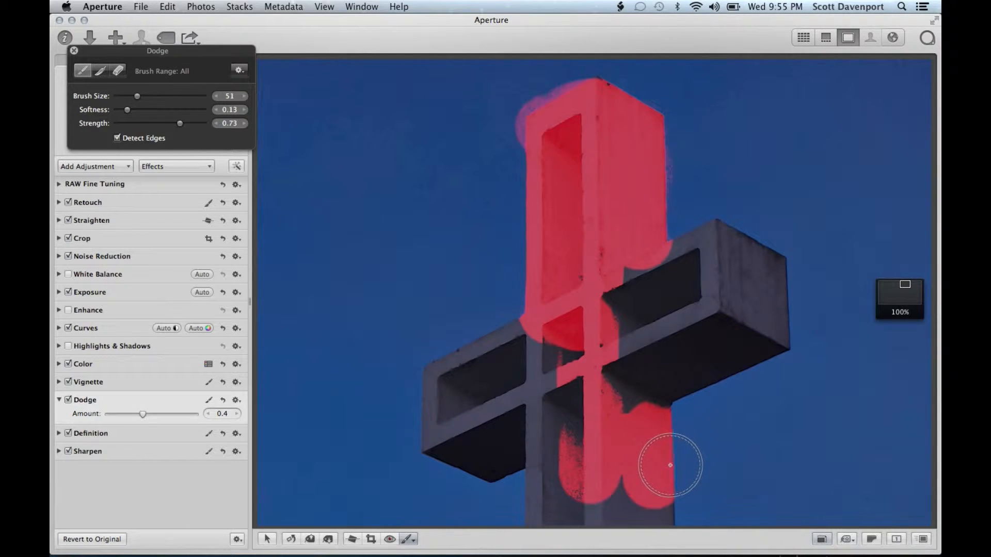
pyautogui.moveTo(674, 465); pyautogui.dragTo(675, 465)
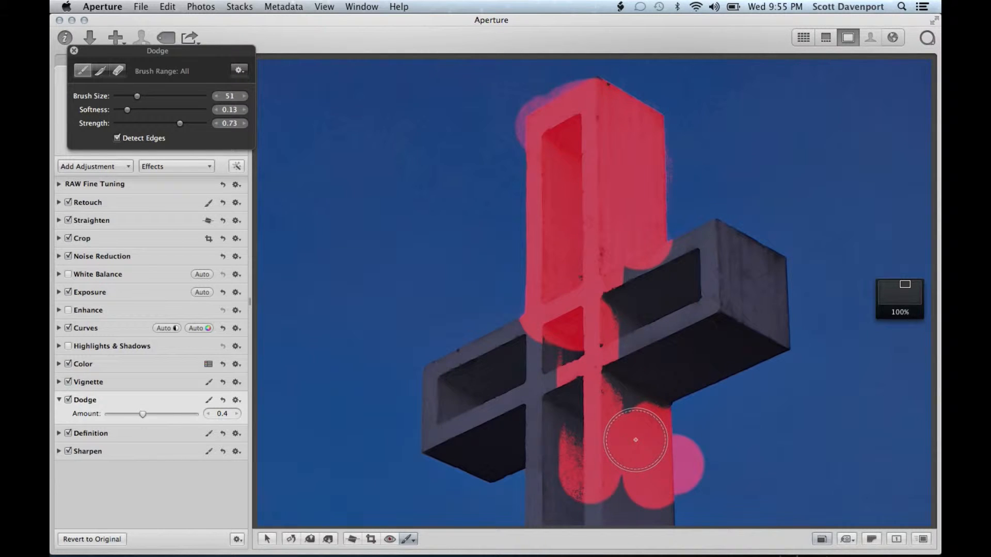
pyautogui.moveTo(697, 425); pyautogui.dragTo(692, 436)
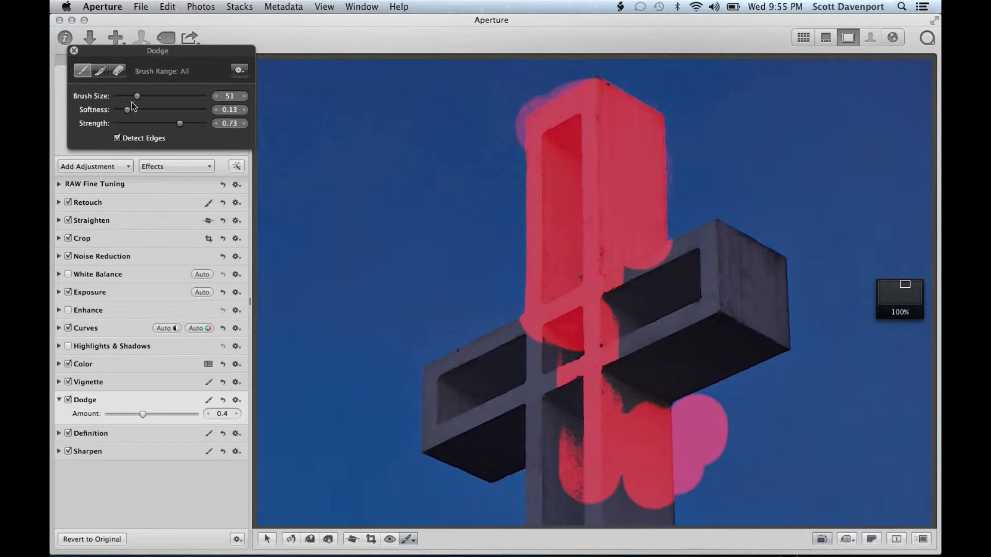
# Step: Erase the dodge spill beside the lower post and at the cross's upper-left corner with strength 1
pyautogui.click(119, 71)
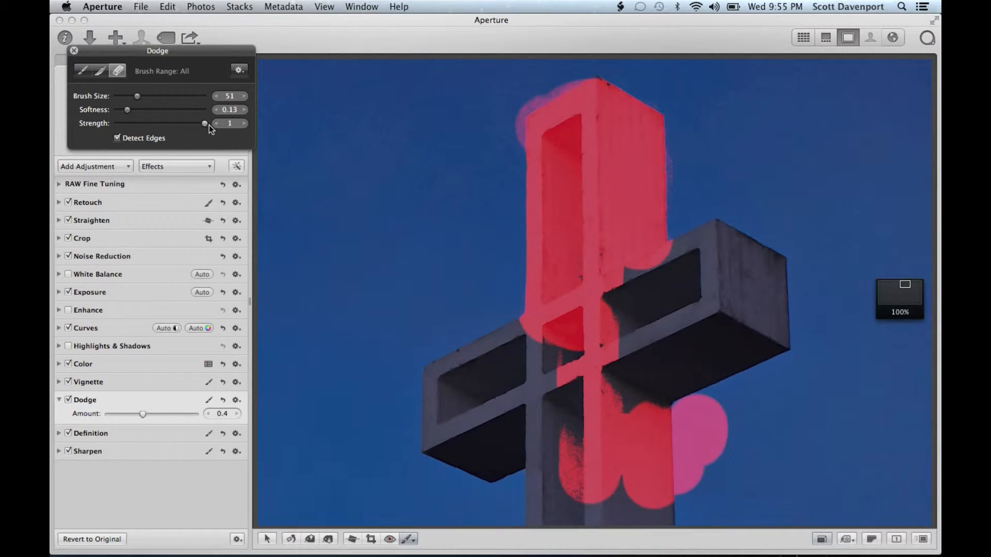
pyautogui.moveTo(719, 413)
pyautogui.mouseDown()
pyautogui.moveTo(683, 416)
pyautogui.moveTo(707, 420)
pyautogui.moveTo(695, 421)
pyautogui.moveTo(712, 451)
pyautogui.moveTo(699, 454)
pyautogui.moveTo(695, 486)
pyautogui.mouseUp()
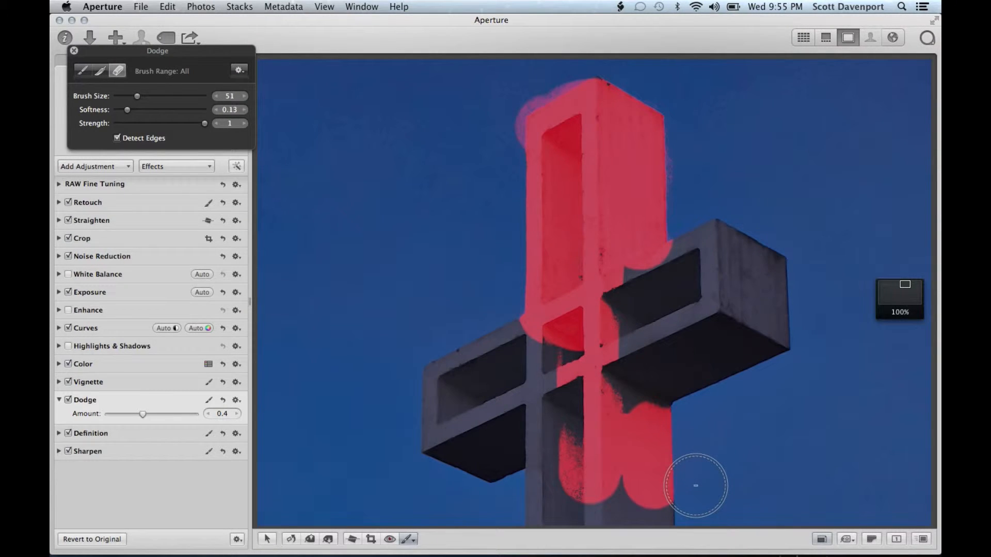
pyautogui.moveTo(495, 136)
pyautogui.mouseDown()
pyautogui.moveTo(482, 110)
pyautogui.moveTo(500, 127)
pyautogui.mouseUp()
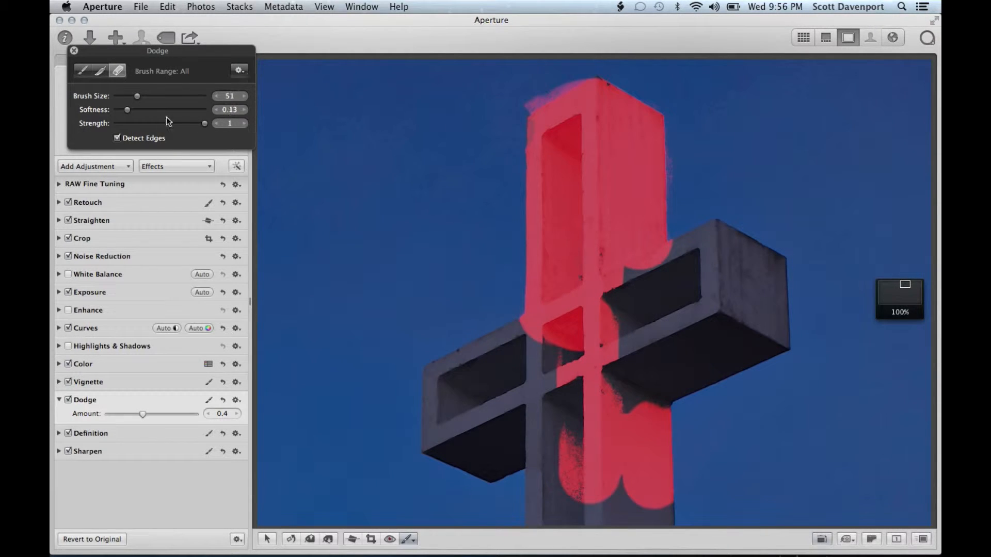
# Step: Clean up dodge spill along both sides of the cross's upper post with the eraser at softness 0 and size 16
pyautogui.moveTo(129, 109); pyautogui.dragTo(115, 110)
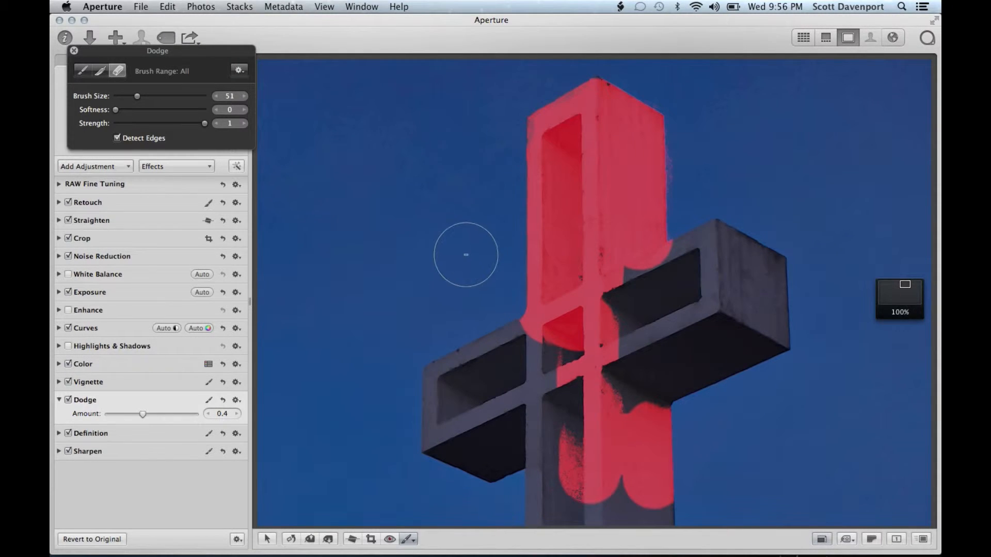
pyautogui.scroll(-10, 480, 284)
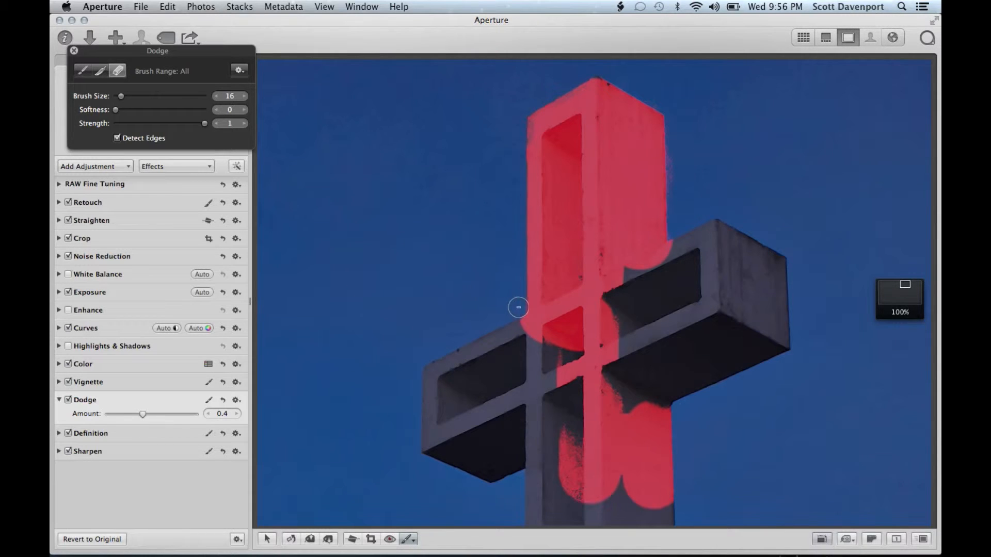
pyautogui.click(528, 310)
pyautogui.moveTo(680, 130); pyautogui.dragTo(671, 234)
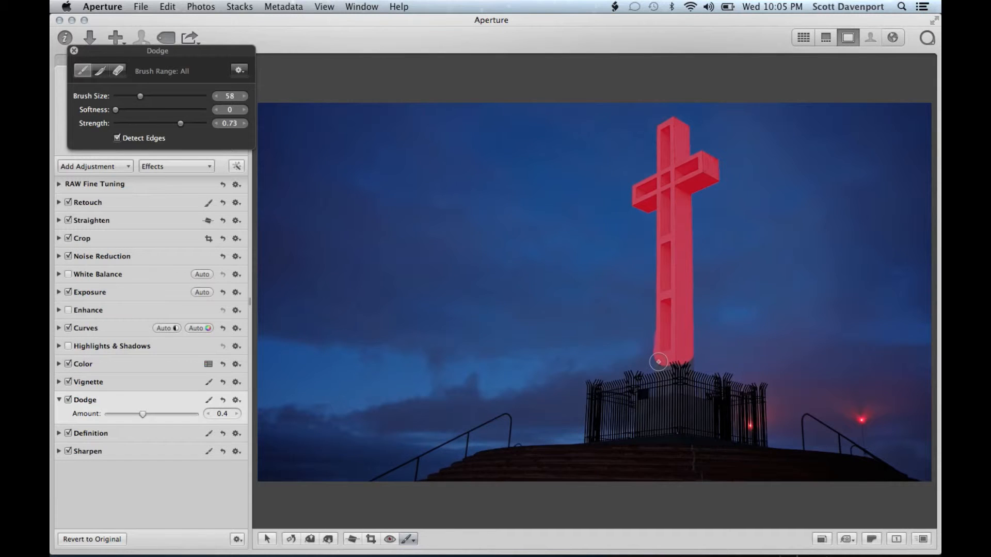
# Step: Try erasing the spill along the post's left edge near the fence at size 27 and softness 0.1, and undo the stroke
pyautogui.press('z')
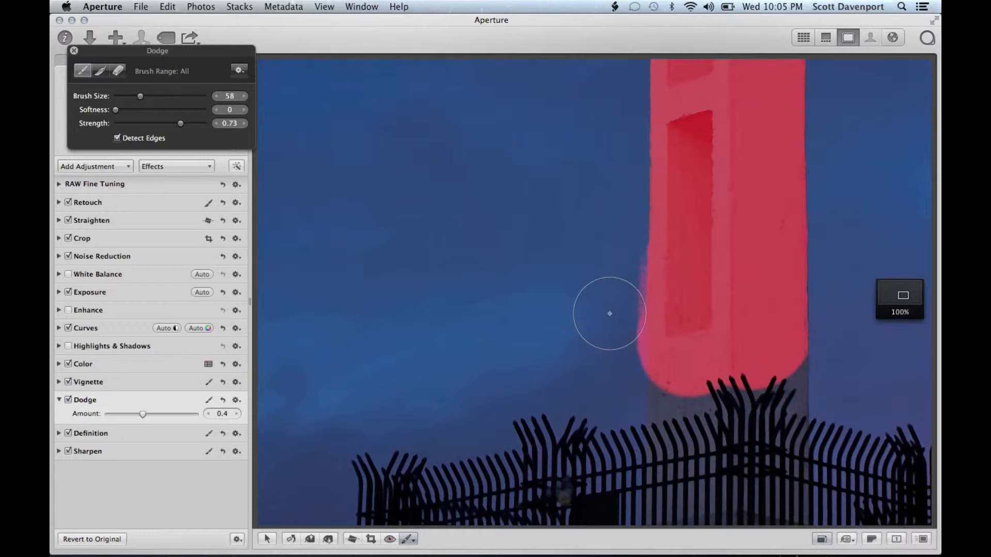
pyautogui.scroll(-3, 610, 310)
pyautogui.scroll(-1, 610, 310)
pyautogui.click(124, 109)
pyautogui.scroll(-5, 594, 252)
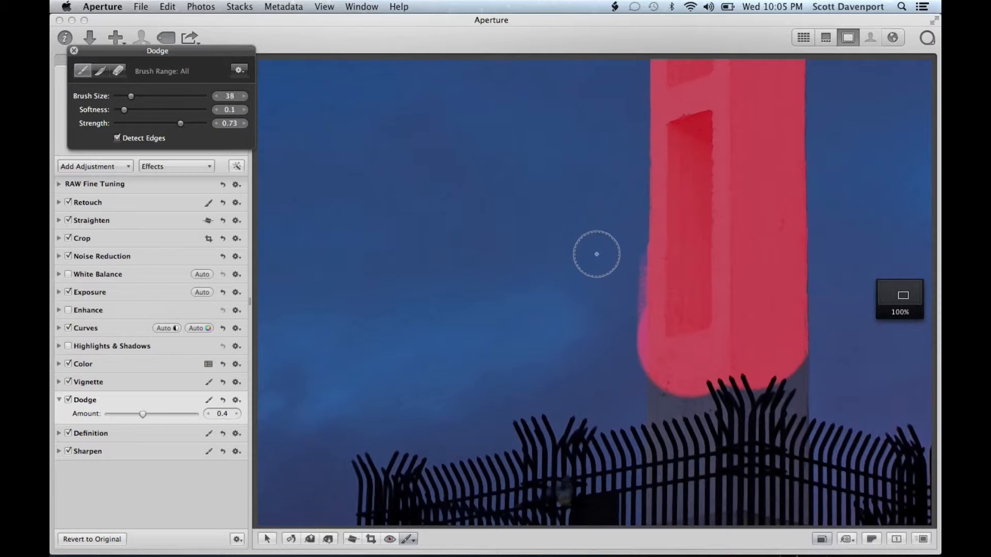
pyautogui.click(119, 73)
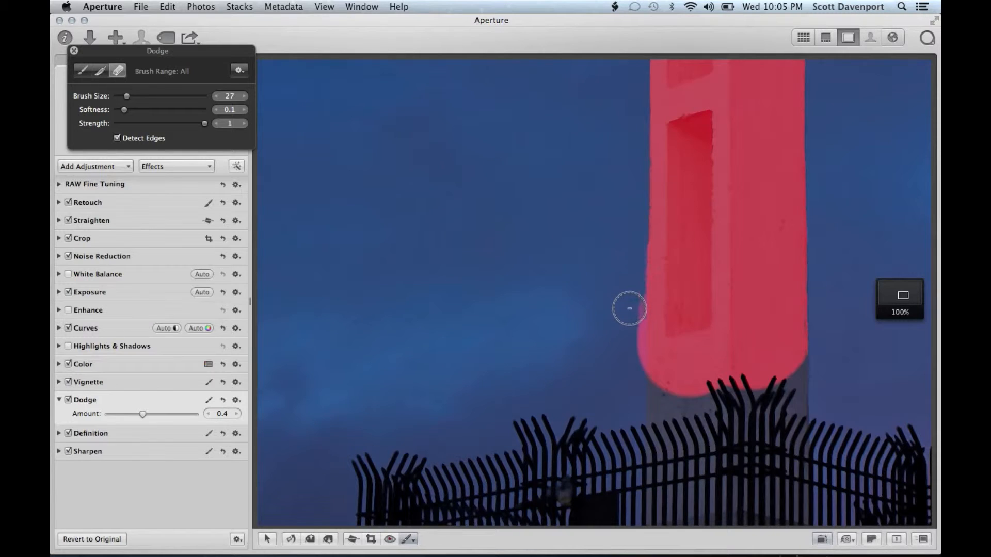
pyautogui.moveTo(631, 246); pyautogui.dragTo(632, 390)
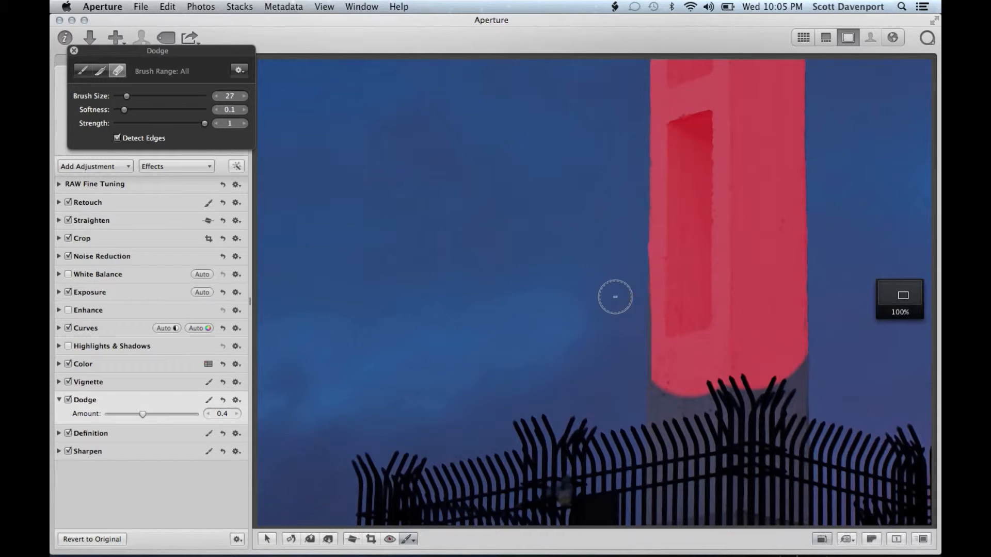
pyautogui.press('super+z')
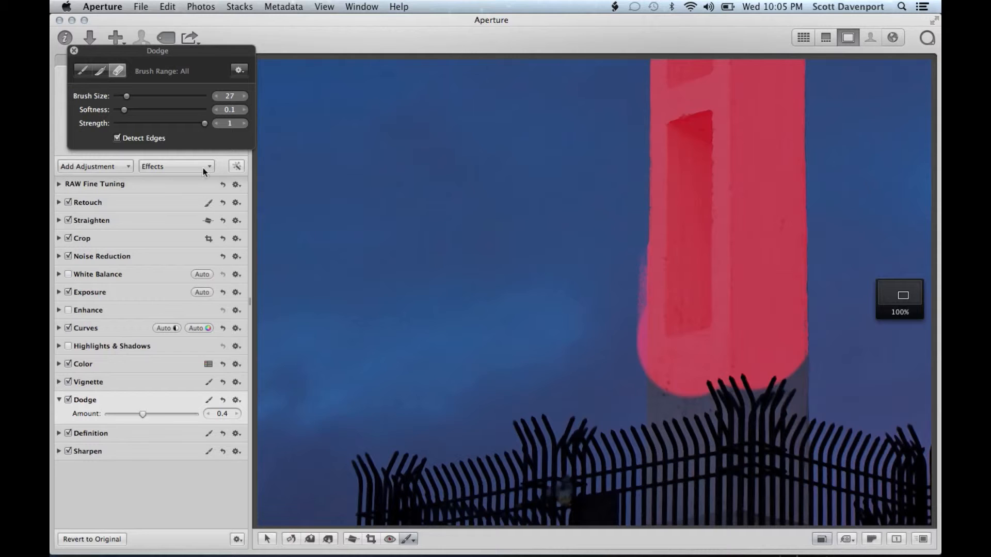
# Step: Erase the dodge spill along the post's left edge just above the fence with the eraser's softness at 0
pyautogui.moveTo(125, 110); pyautogui.dragTo(115, 111)
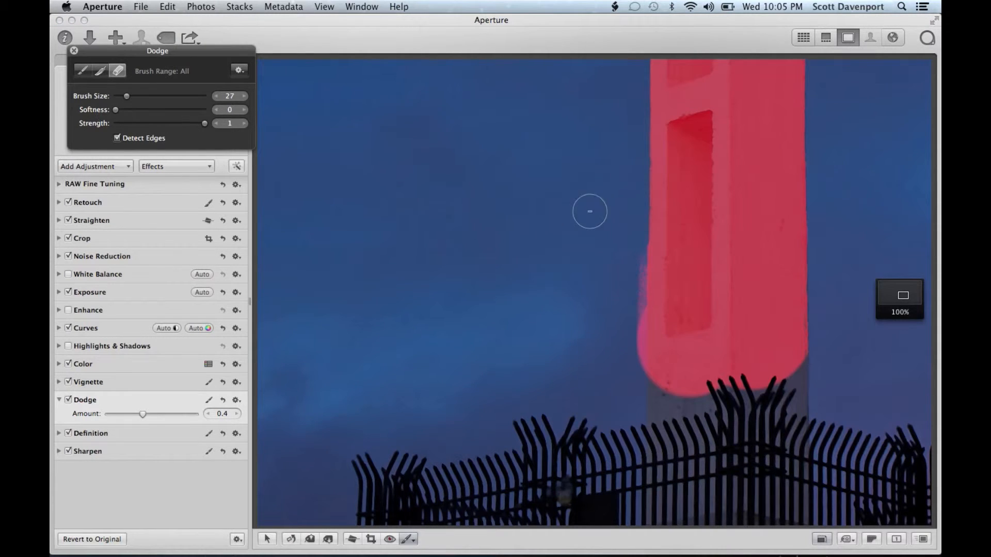
pyautogui.moveTo(620, 245)
pyautogui.mouseDown()
pyautogui.moveTo(633, 247)
pyautogui.moveTo(637, 398)
pyautogui.mouseUp()
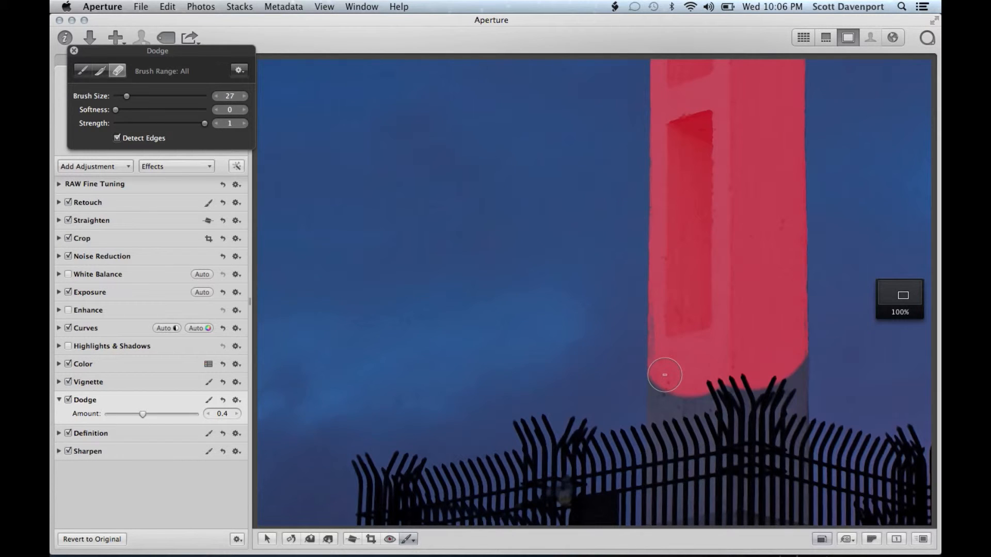
# Step: Brush dodge over the base of the post behind the fence at strength 0.73 and size 48
pyautogui.scroll(-5, 665, 375)
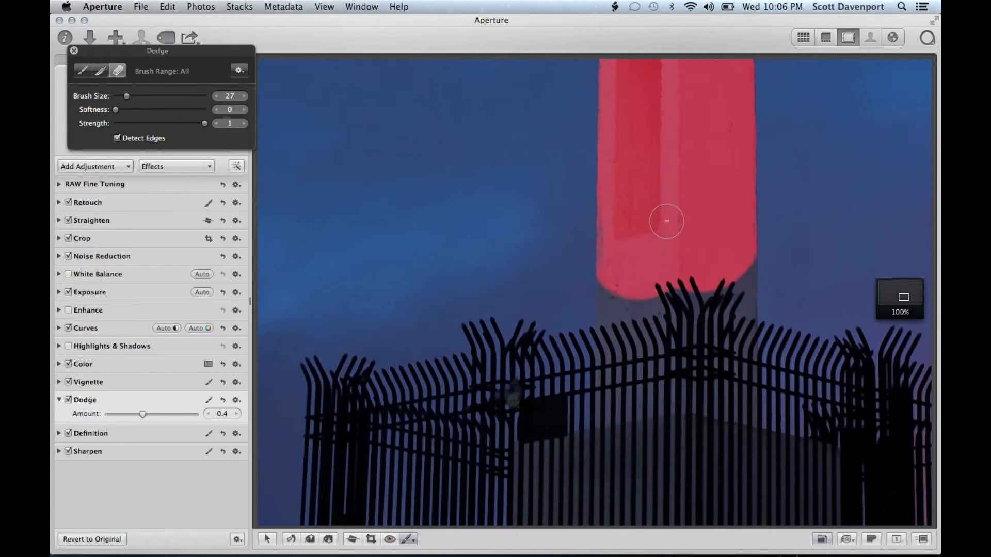
pyautogui.moveTo(204, 123); pyautogui.dragTo(179, 123)
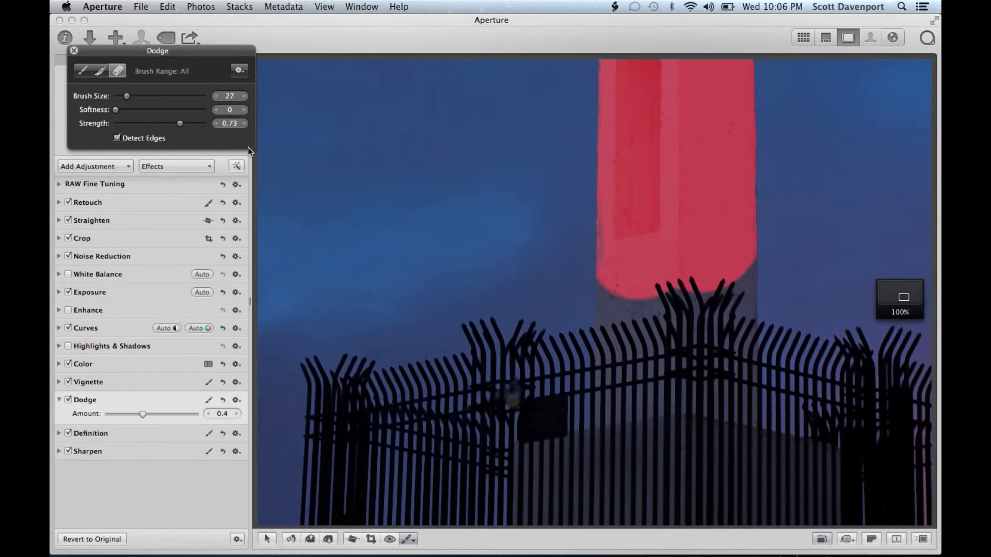
pyautogui.click(82, 73)
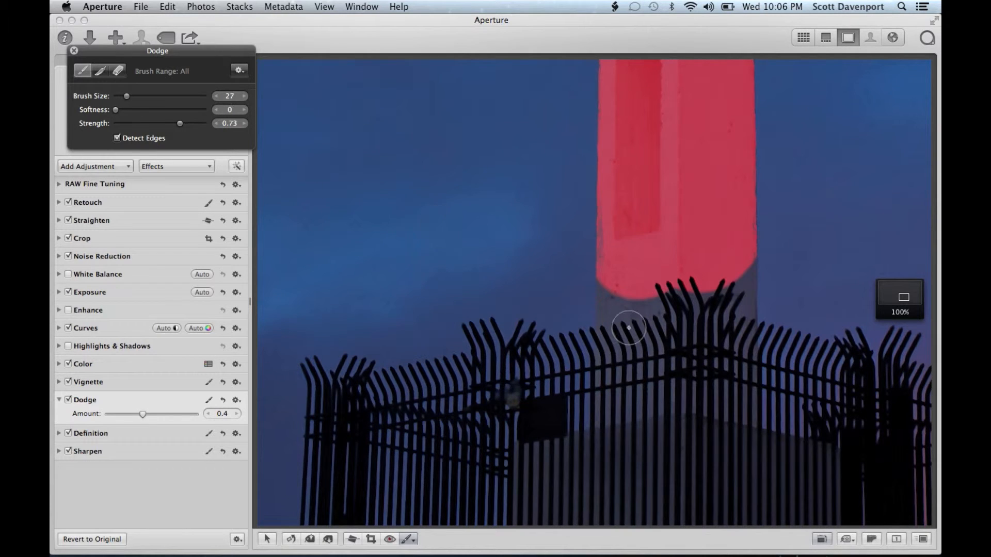
pyautogui.scroll(10, 660, 375)
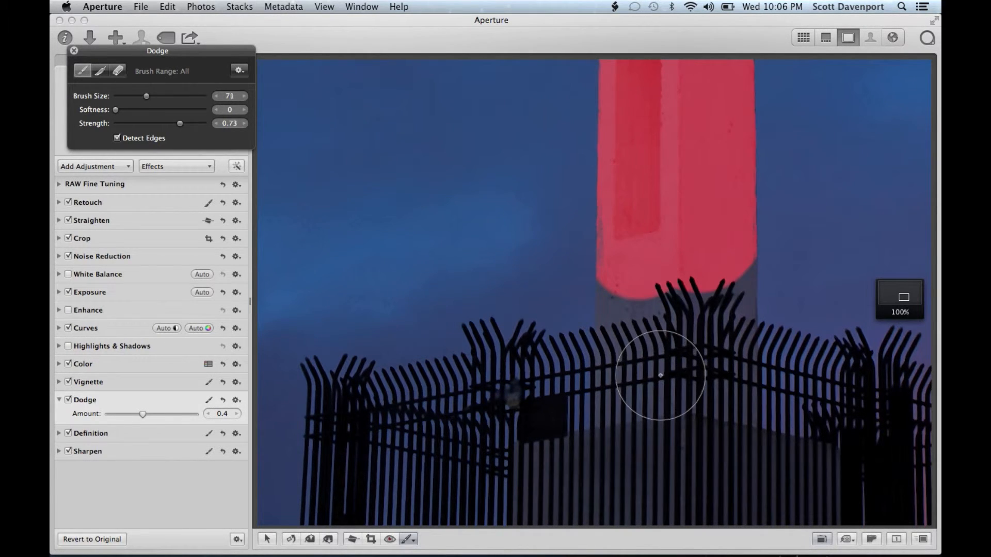
pyautogui.scroll(-5, 660, 376)
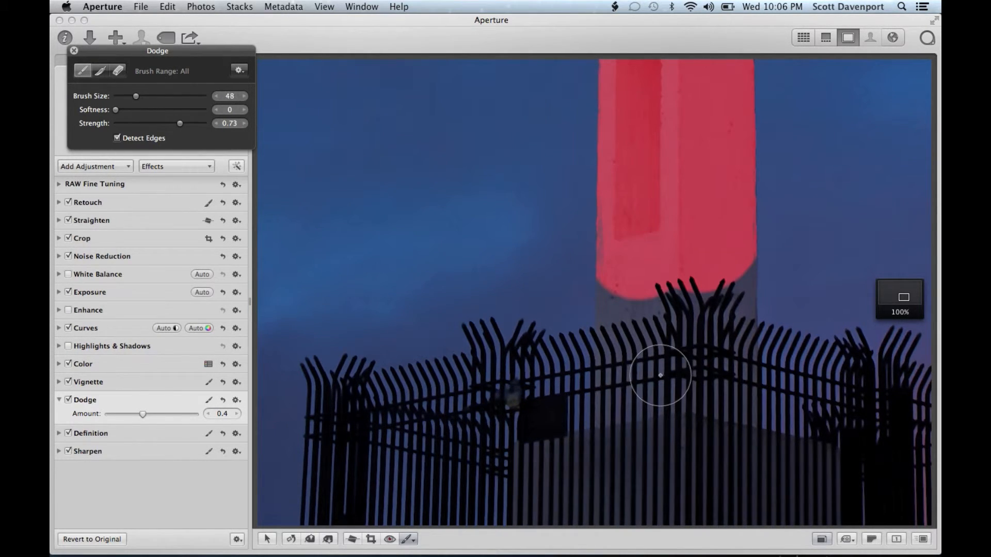
pyautogui.click(628, 392)
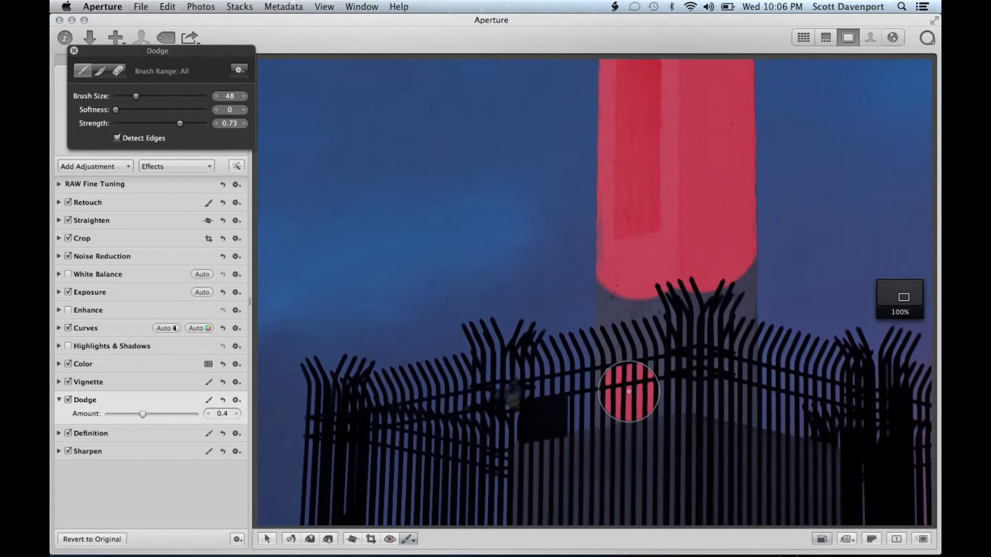
pyautogui.moveTo(629, 392)
pyautogui.mouseDown()
pyautogui.moveTo(636, 327)
pyautogui.moveTo(661, 321)
pyautogui.moveTo(658, 395)
pyautogui.moveTo(727, 400)
pyautogui.moveTo(724, 293)
pyautogui.moveTo(708, 300)
pyautogui.moveTo(698, 357)
pyautogui.moveTo(672, 286)
pyautogui.moveTo(659, 331)
pyautogui.moveTo(653, 290)
pyautogui.moveTo(633, 292)
pyautogui.moveTo(627, 307)
pyautogui.moveTo(625, 290)
pyautogui.moveTo(623, 408)
pyautogui.moveTo(643, 384)
pyautogui.moveTo(689, 382)
pyautogui.moveTo(734, 405)
pyautogui.moveTo(722, 369)
pyautogui.moveTo(729, 267)
pyautogui.mouseUp()
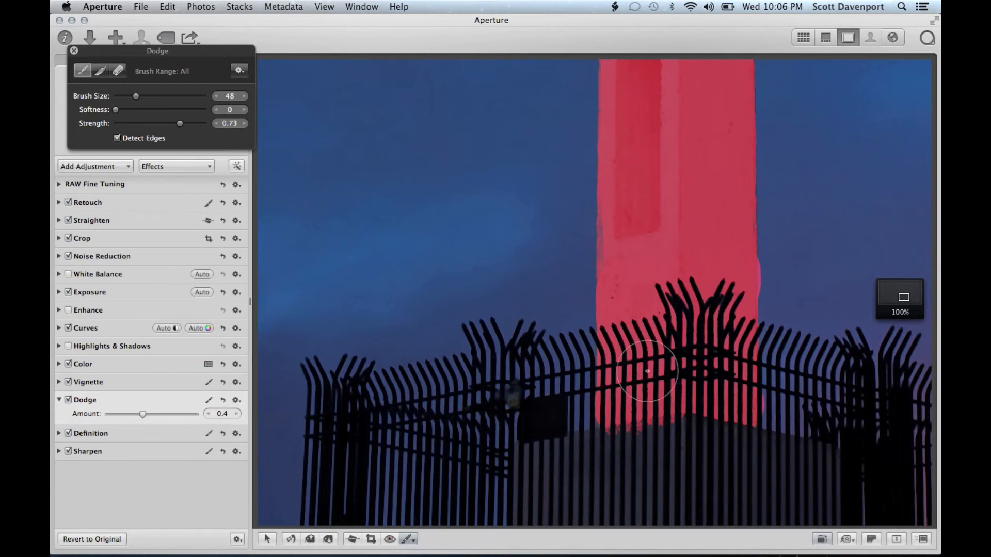
# Step: Erase the dodge spill beside the post's right edge and along its base behind the fence, using strength 1 and finishing at size 10
pyautogui.scroll(-5, 670, 358)
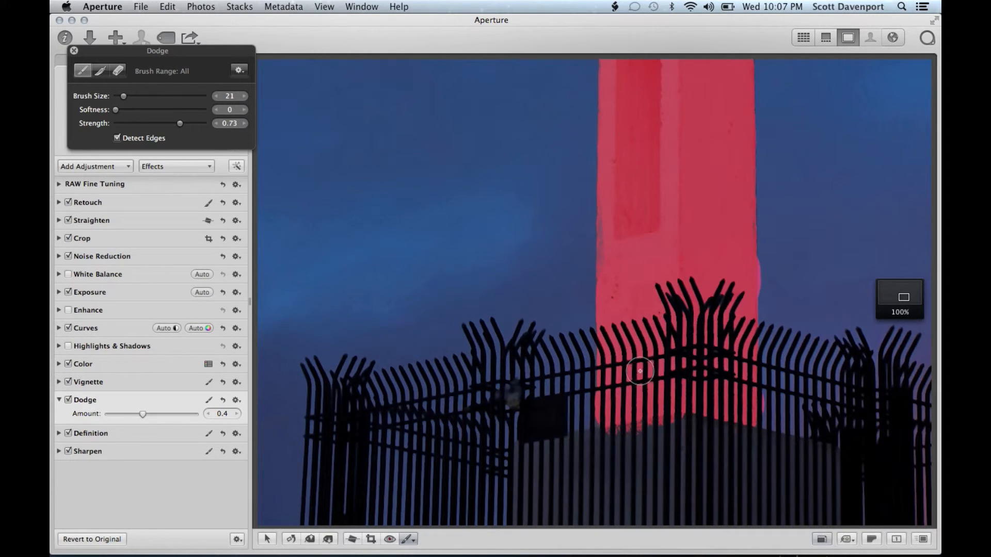
pyautogui.scroll(5, 639, 371)
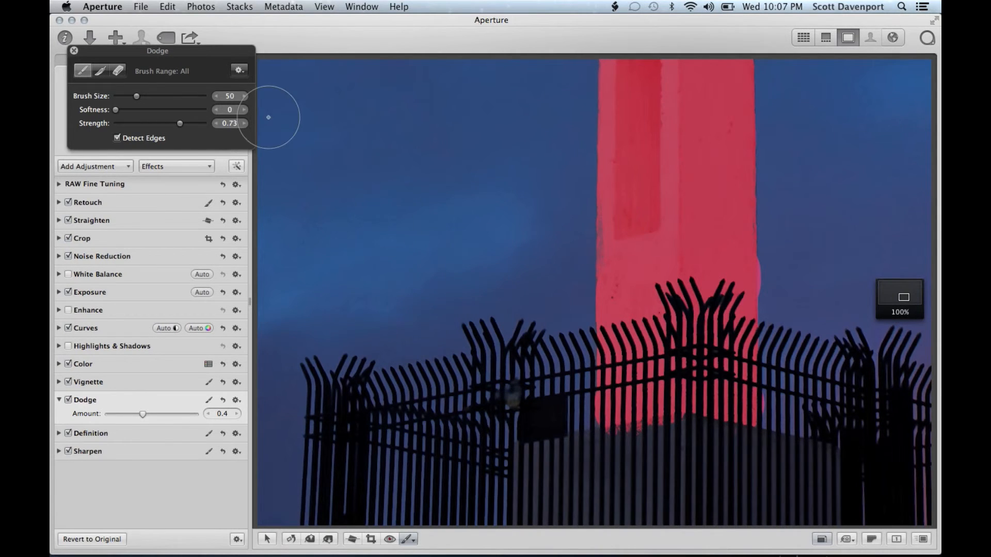
pyautogui.click(119, 73)
pyautogui.moveTo(180, 124); pyautogui.dragTo(202, 124)
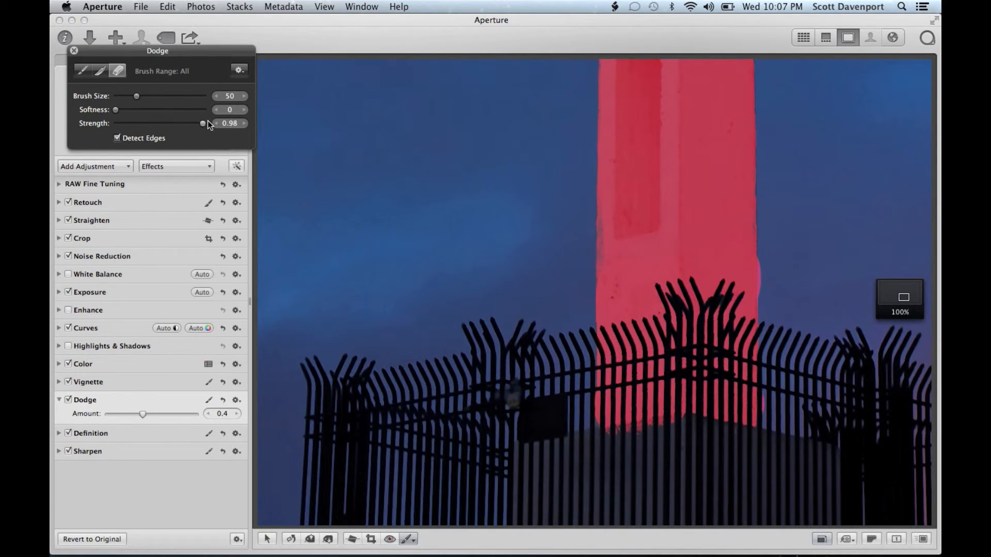
pyautogui.scroll(-5, 808, 268)
pyautogui.moveTo(783, 246)
pyautogui.mouseDown()
pyautogui.moveTo(774, 305)
pyautogui.moveTo(775, 257)
pyautogui.moveTo(776, 398)
pyautogui.mouseUp()
pyautogui.scroll(-3, 774, 398)
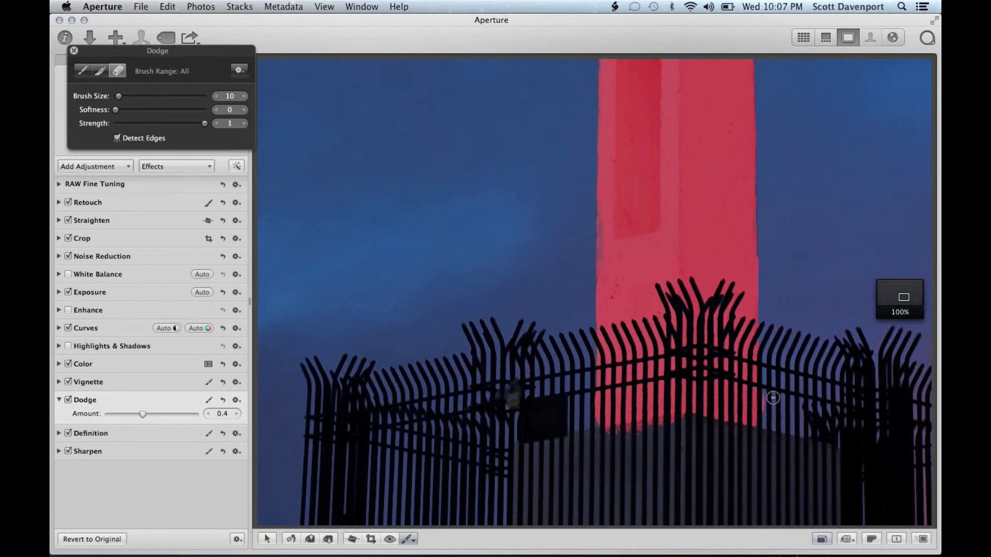
pyautogui.moveTo(766, 390); pyautogui.dragTo(765, 423)
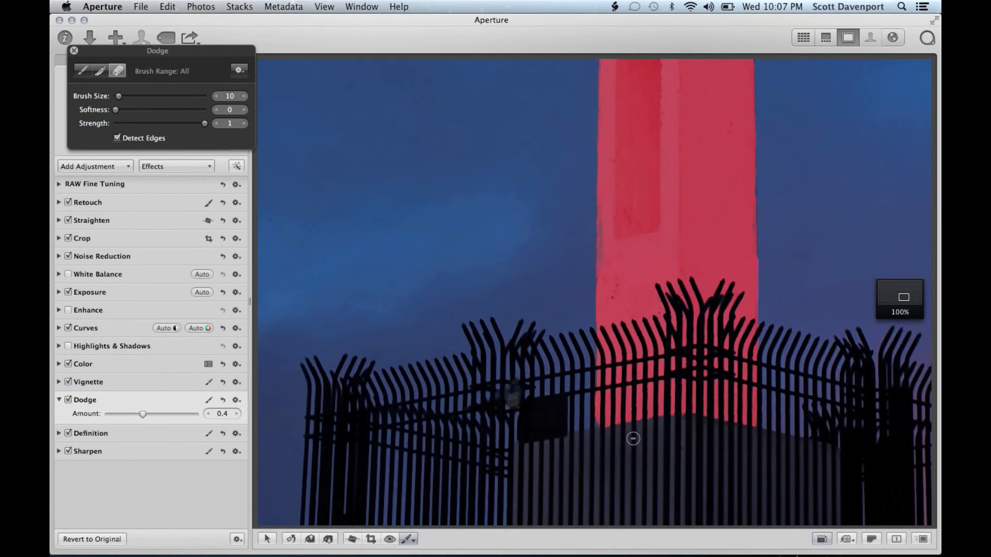
# Step: Leave the dodge eraser with the whole photo in view and turn the Dodge adjustment off to compare the cross without it
pyautogui.scroll(8, 754, 264)
pyautogui.press('z')
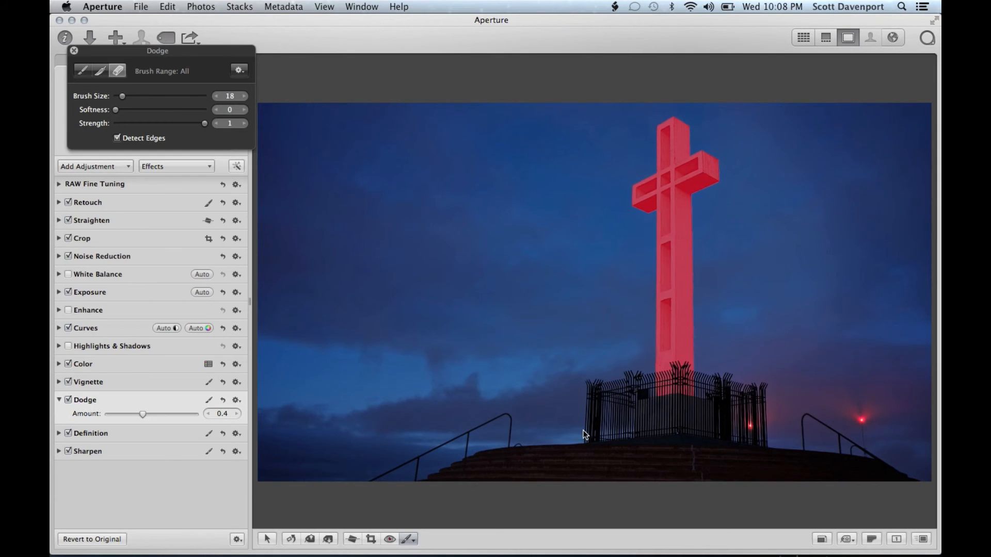
pyautogui.press('a')
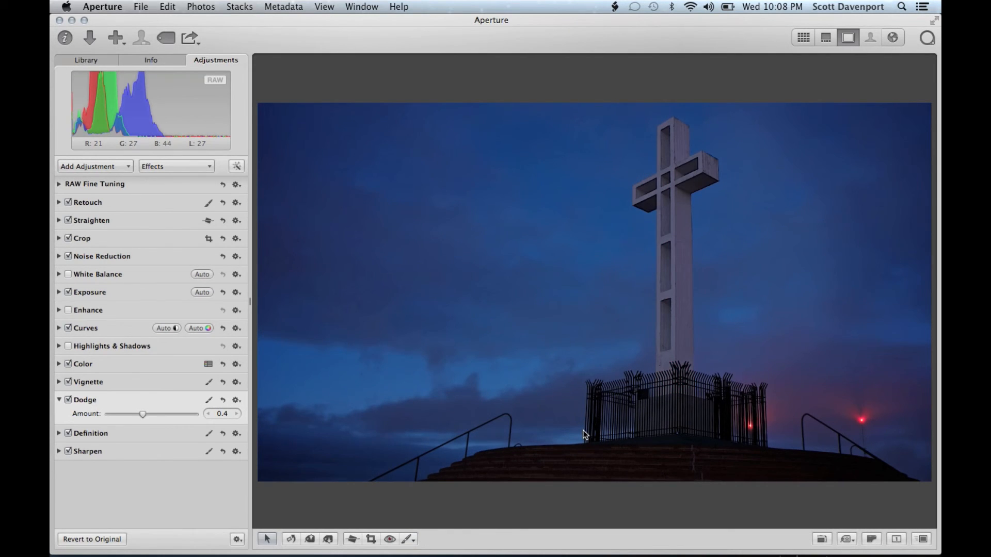
pyautogui.click(88, 402)
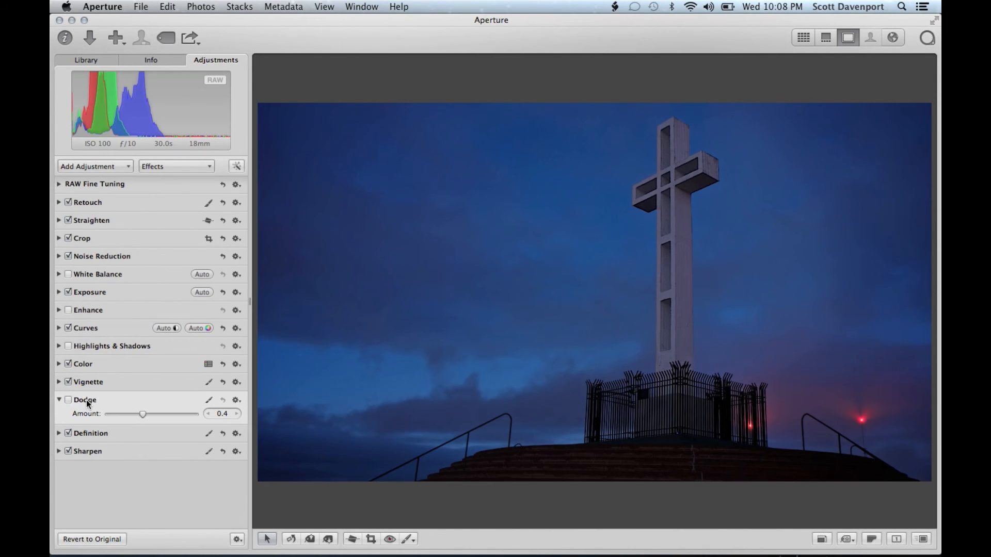